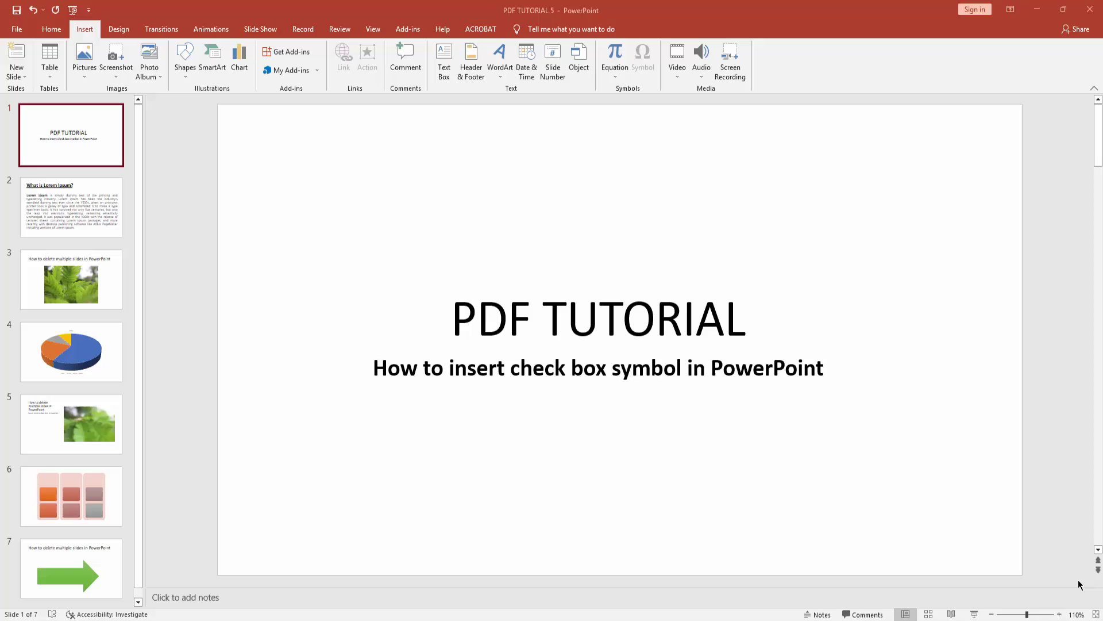
Add a new Blank-layout slide after the title slide
click(54, 31)
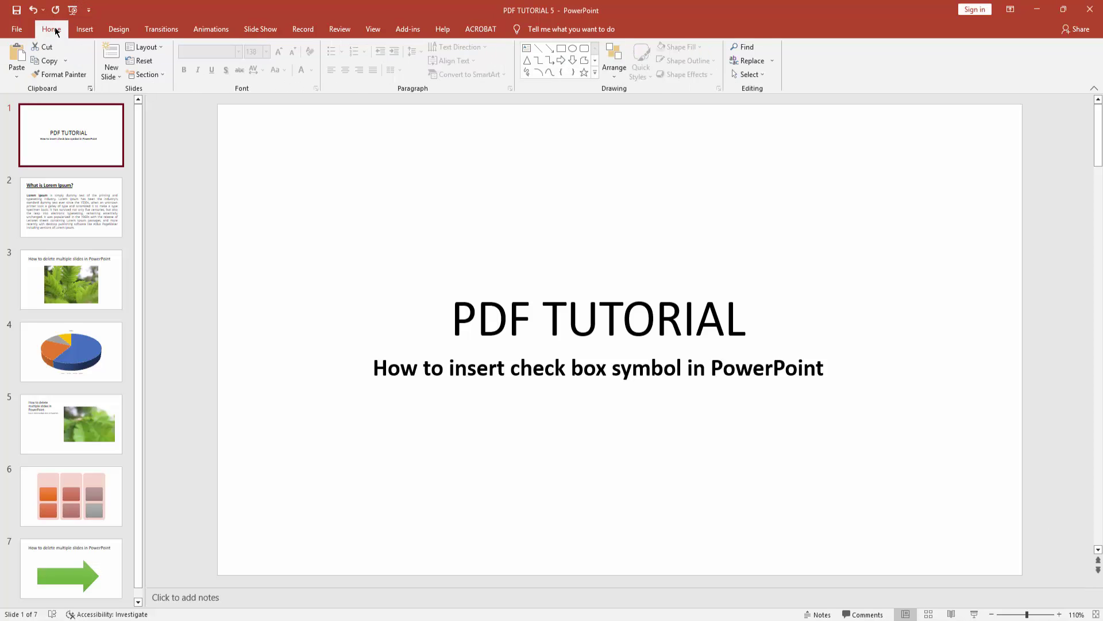
click(112, 73)
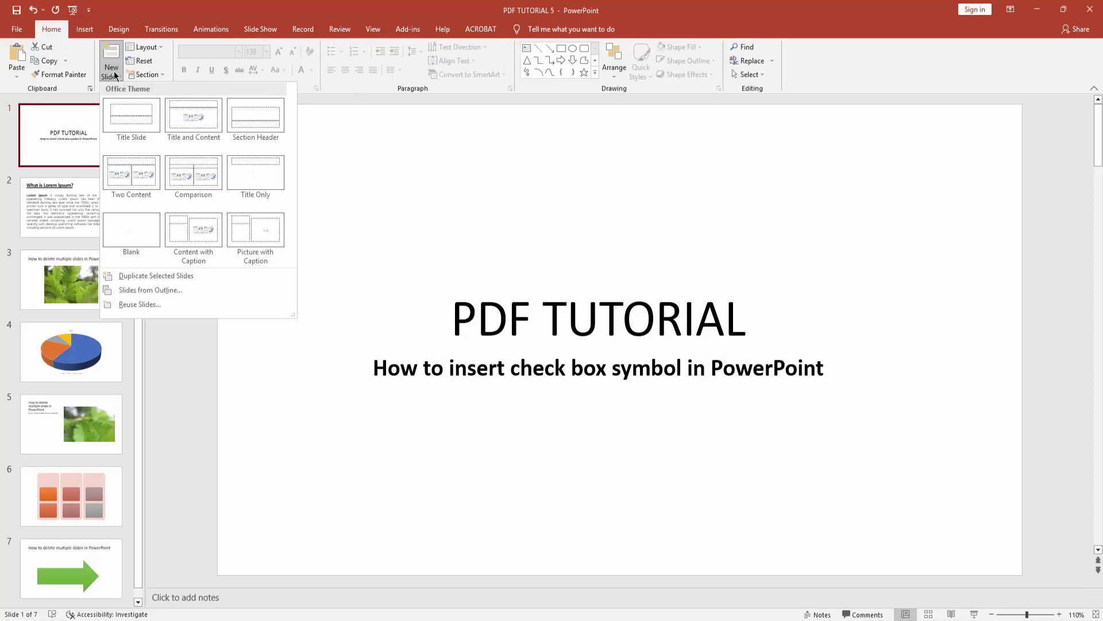
click(133, 229)
Draw a large text box across the new blank slide
click(84, 30)
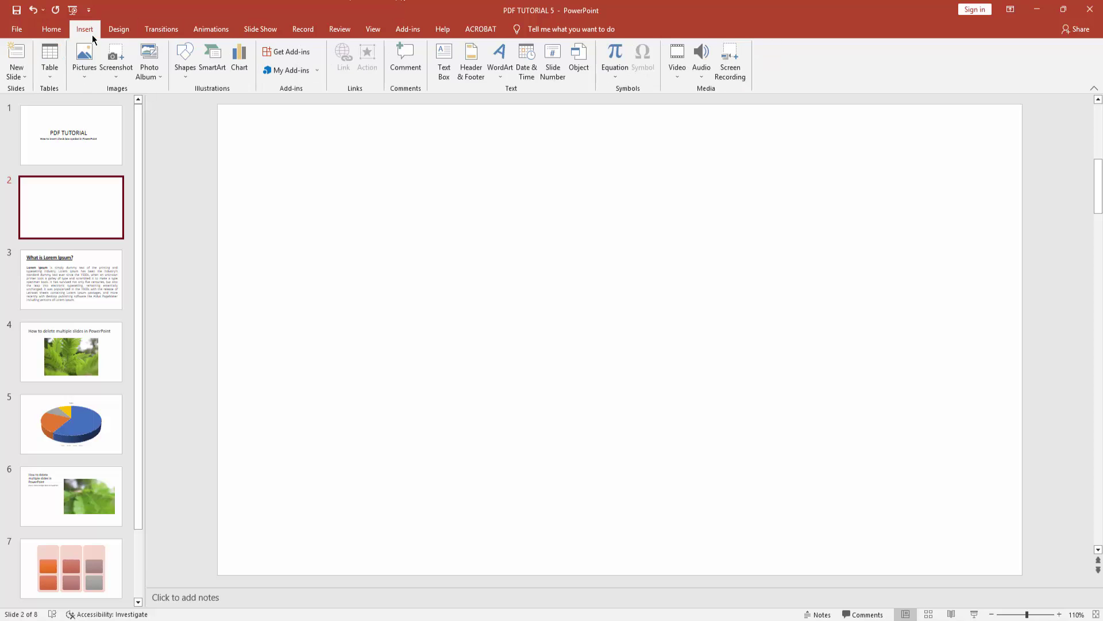
click(442, 68)
drag(363, 186, 779, 449)
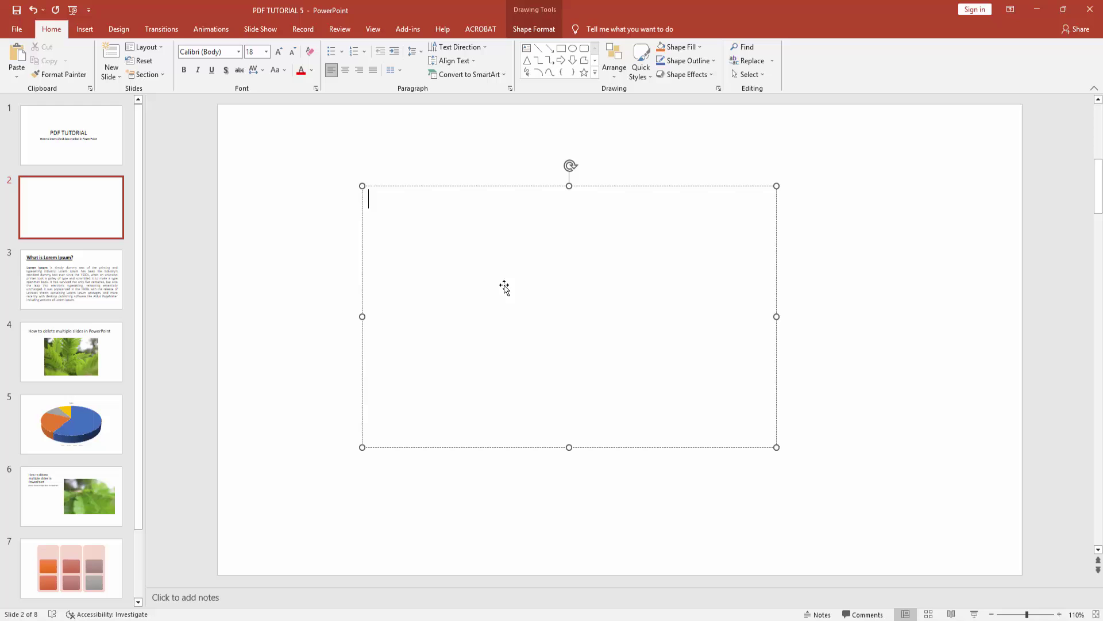
Open the Symbol dialog and set its font to Wingdings 2
click(85, 30)
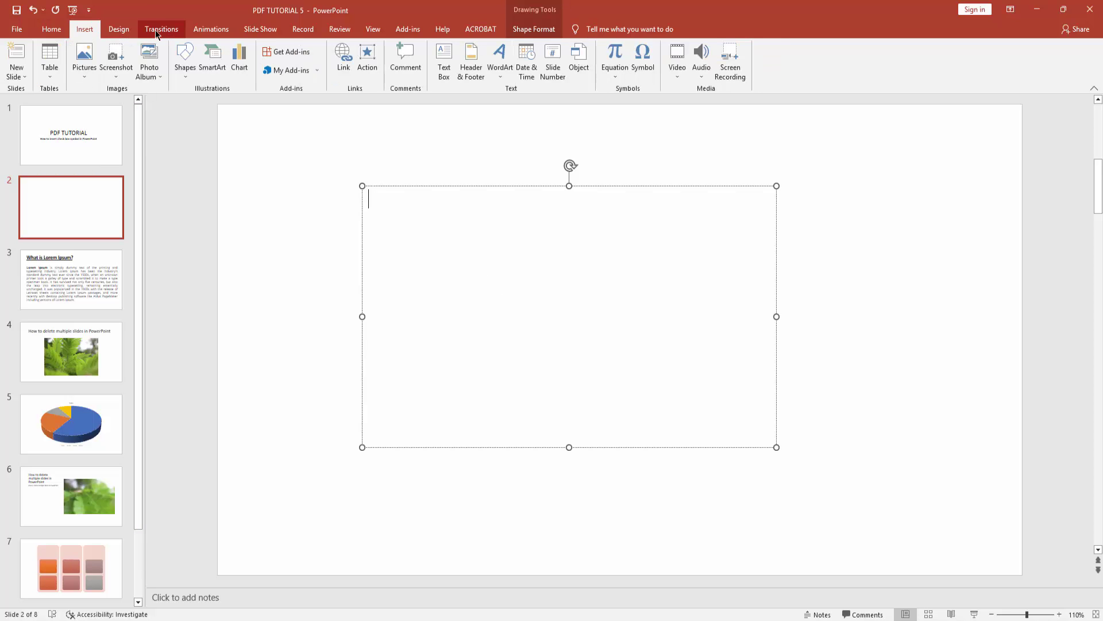
click(648, 72)
click(605, 174)
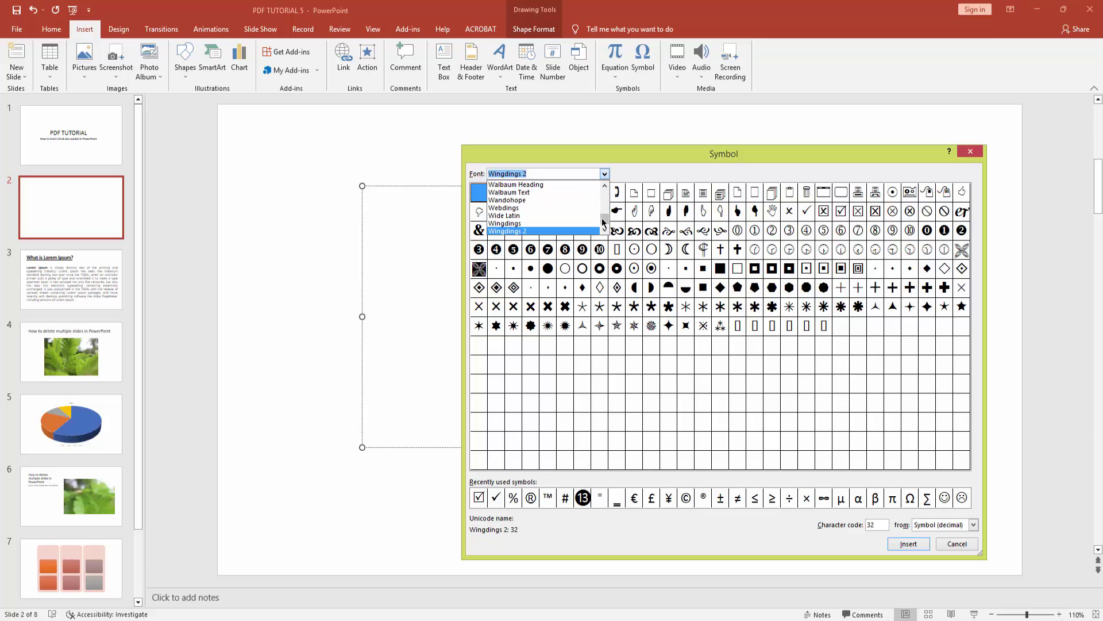
mouse_move(602, 222)
mouse_down()
mouse_move(604, 205)
mouse_move(605, 219)
mouse_up()
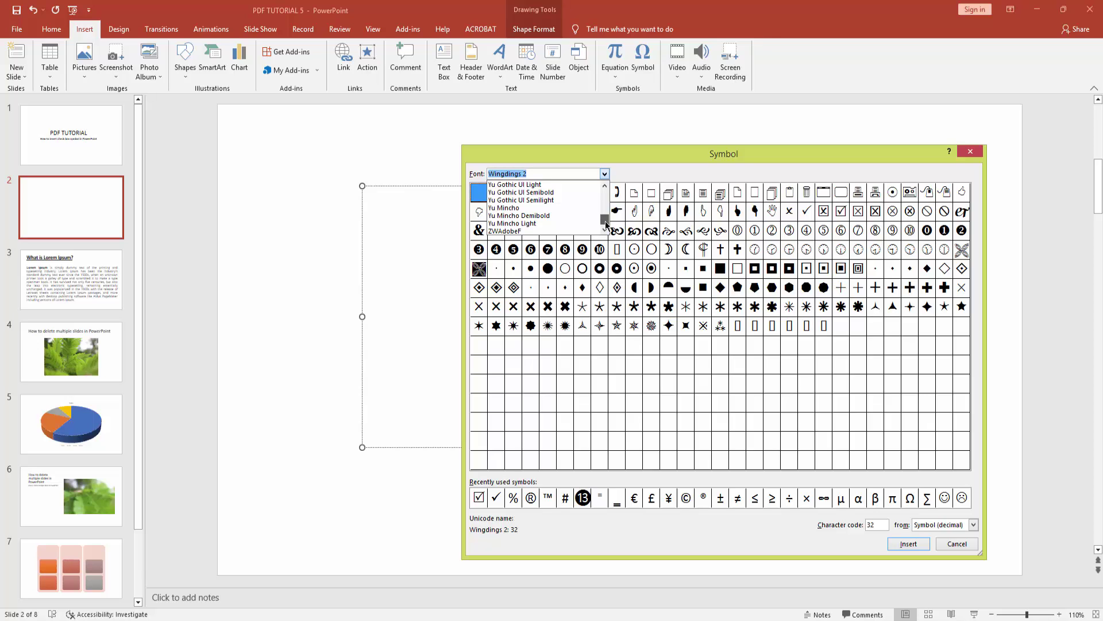
click(606, 185)
click(605, 186)
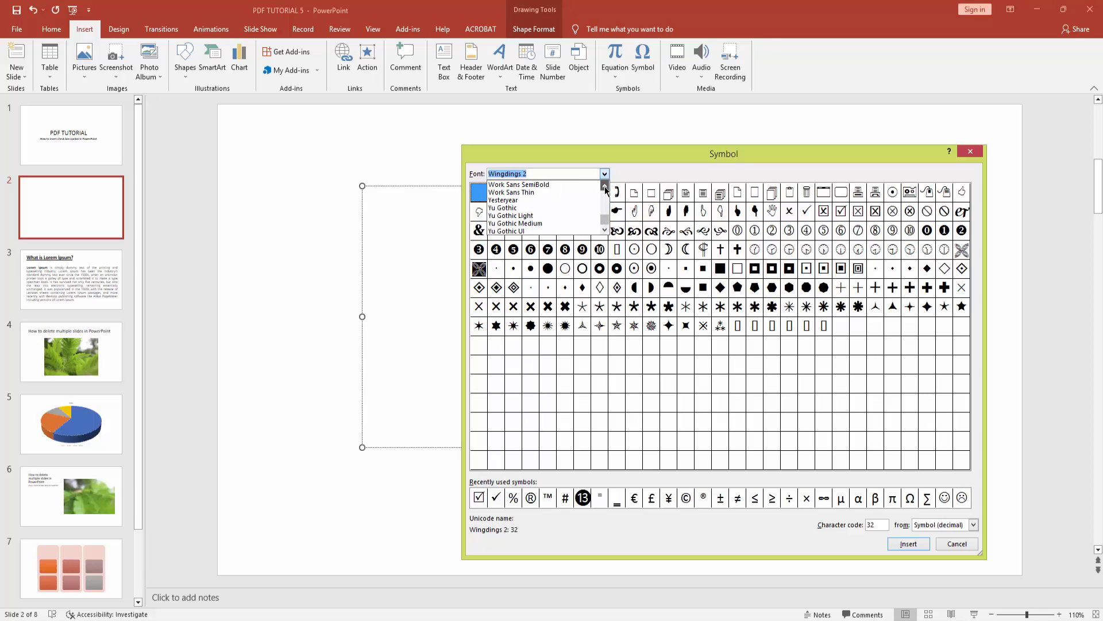
click(606, 185)
click(606, 186)
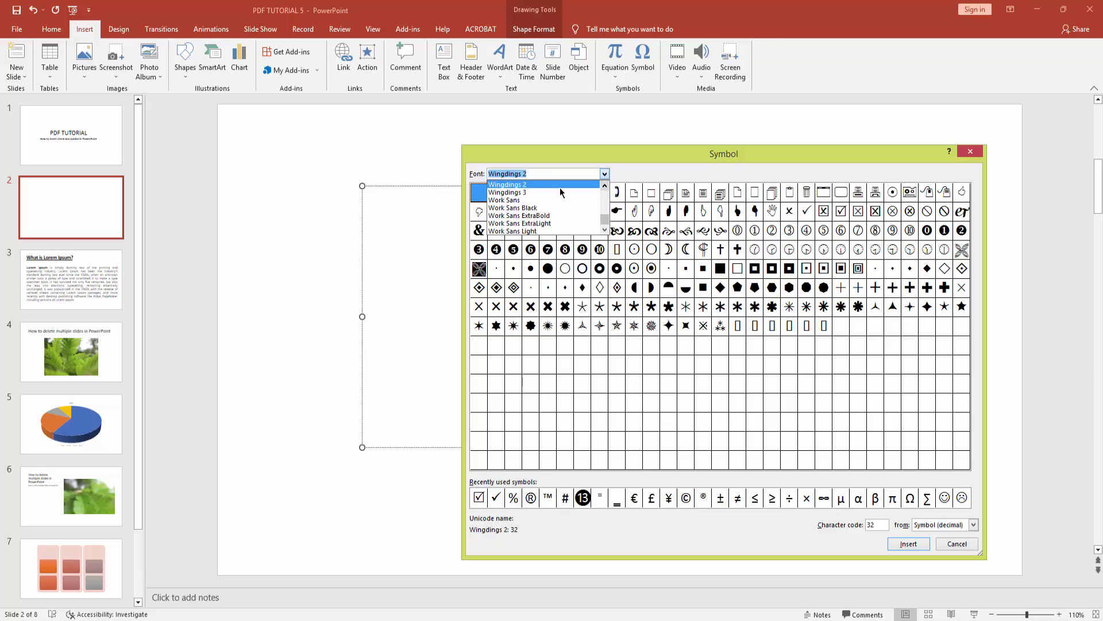
click(513, 187)
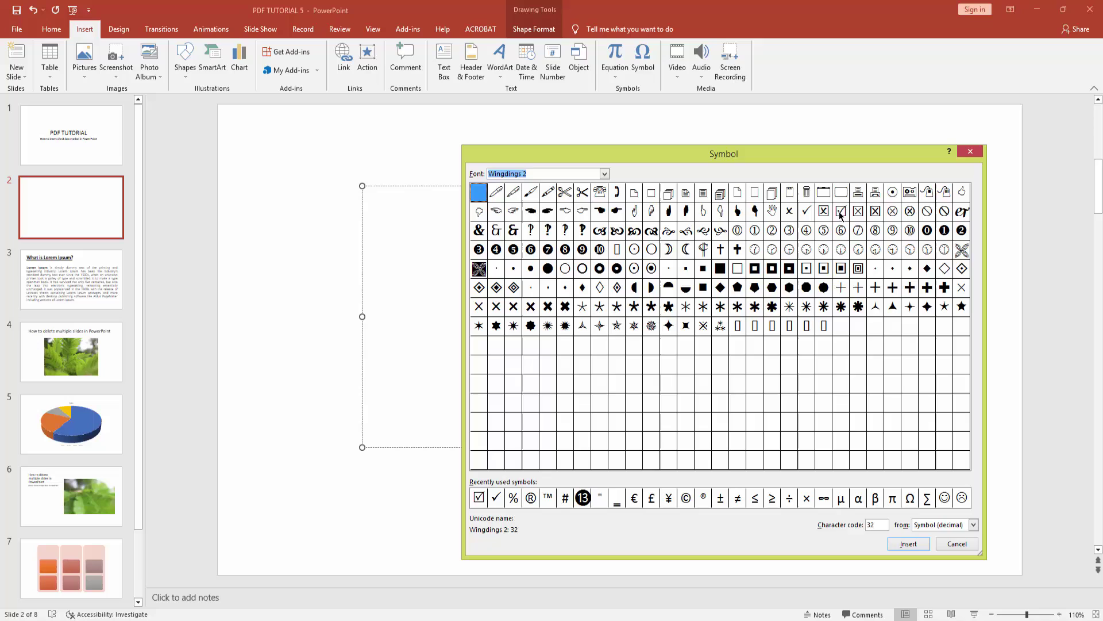
Insert the Wingdings 2 checked-box symbol into the text box twice, then close the dialog
click(841, 214)
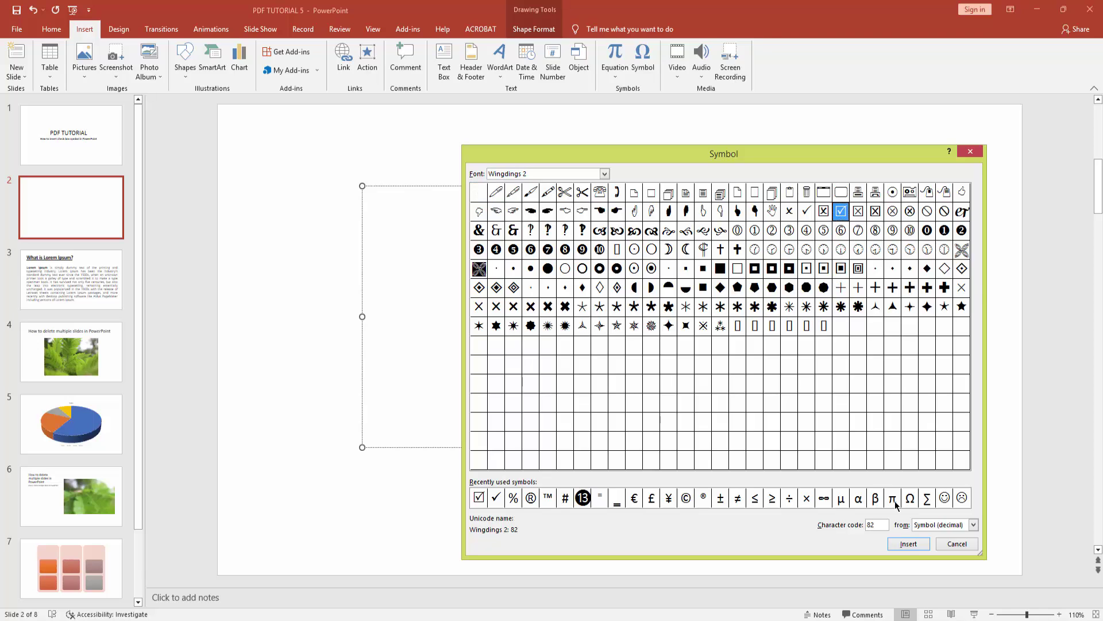
click(909, 545)
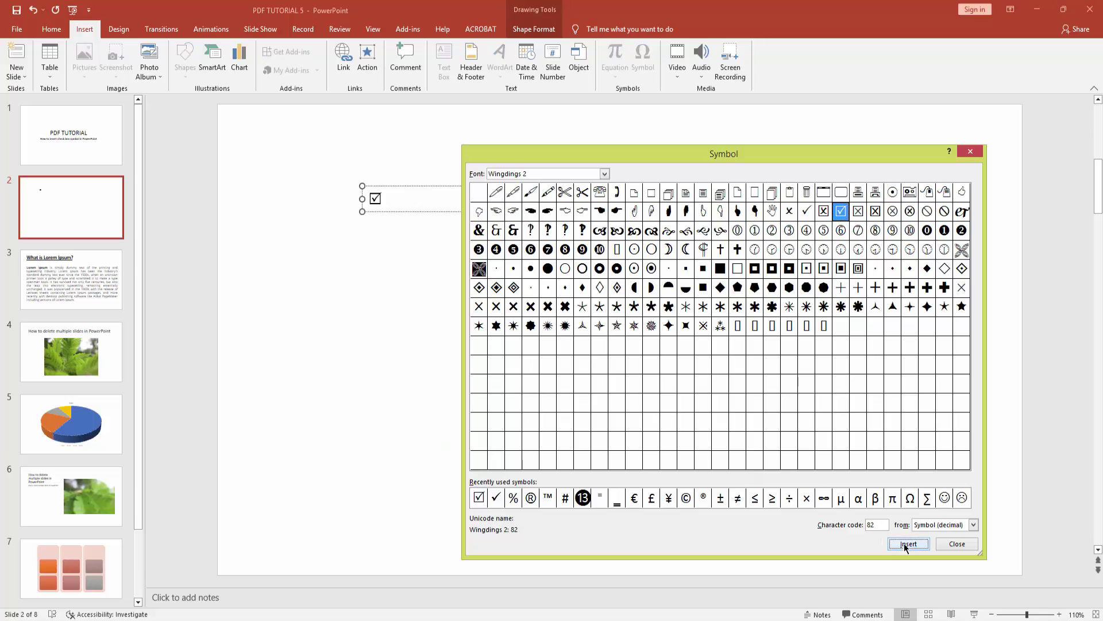
key(Return)
click(967, 154)
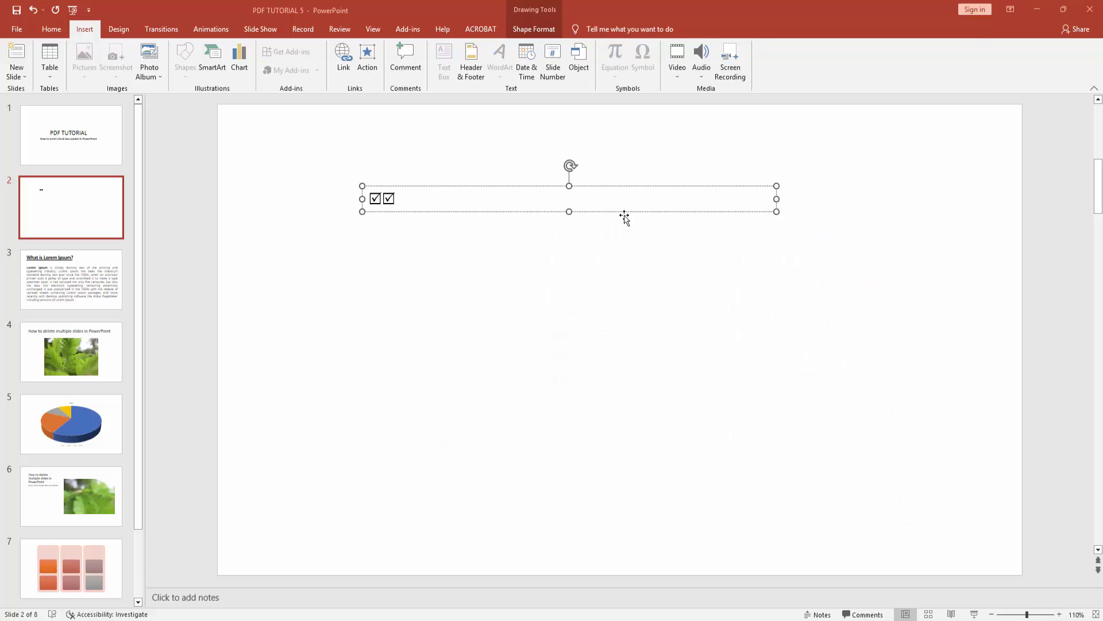
Delete the extra checked box and enlarge the remaining one with Ctrl+]
click(394, 198)
key(BackSpace)
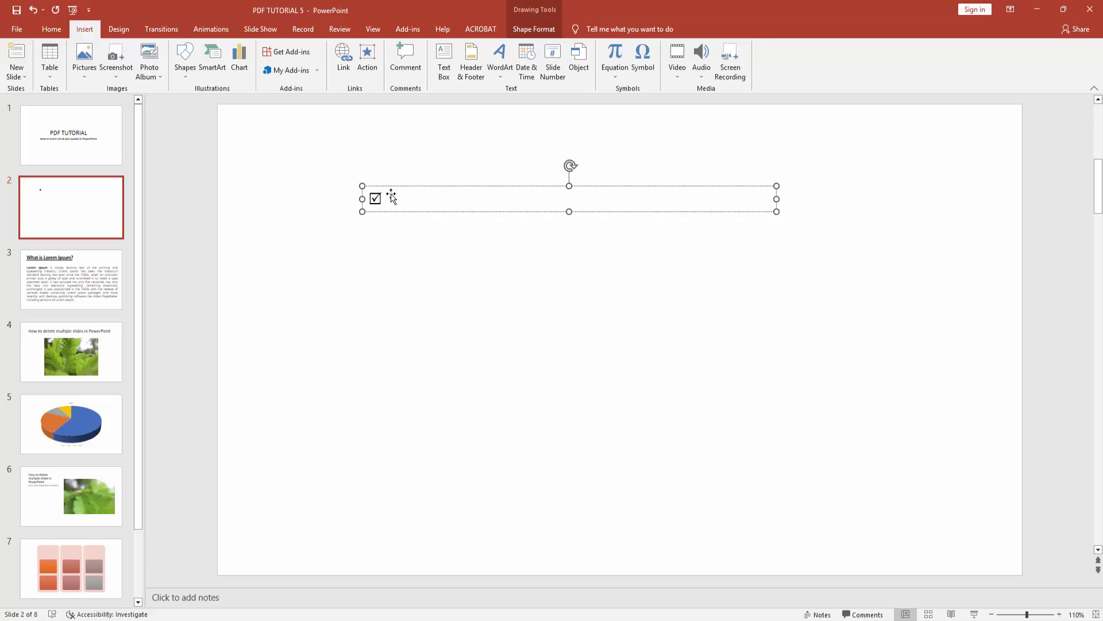
key(shift+Left)
key(ctrl+bracketright)
key(ctrl+bracketright)
key(ctrl+bracketright)
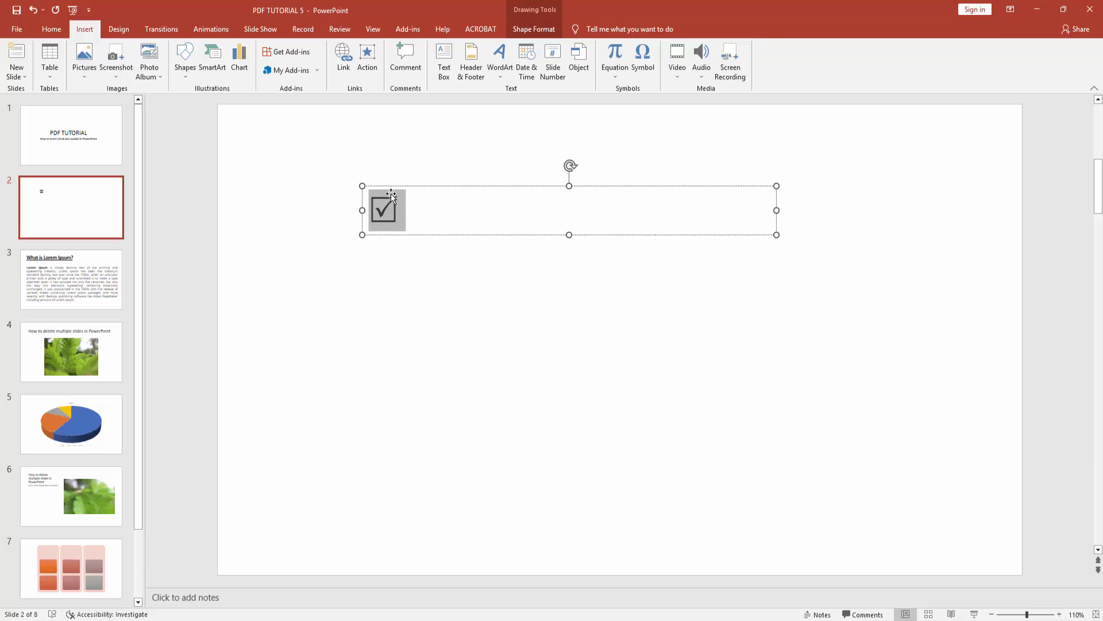
key(ctrl+bracketright)
key(ctrl+bracketright)
key(ctrl+bracketright)
key(ctrl+bracketright)
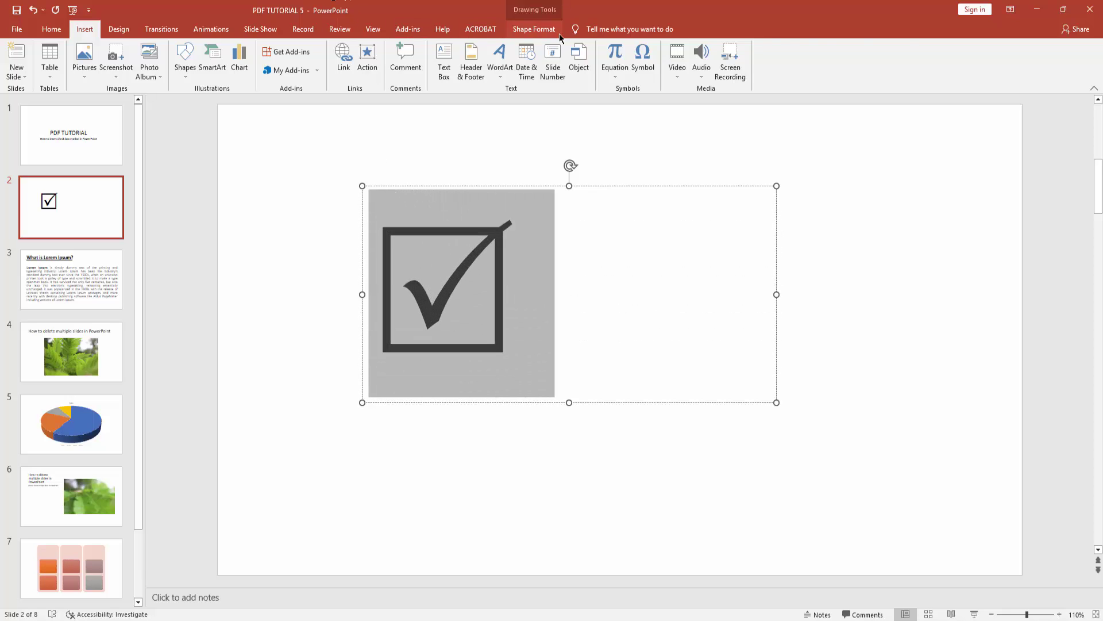
Give the checked-box symbol a dark blue text fill, then view the title slide
click(558, 28)
click(619, 46)
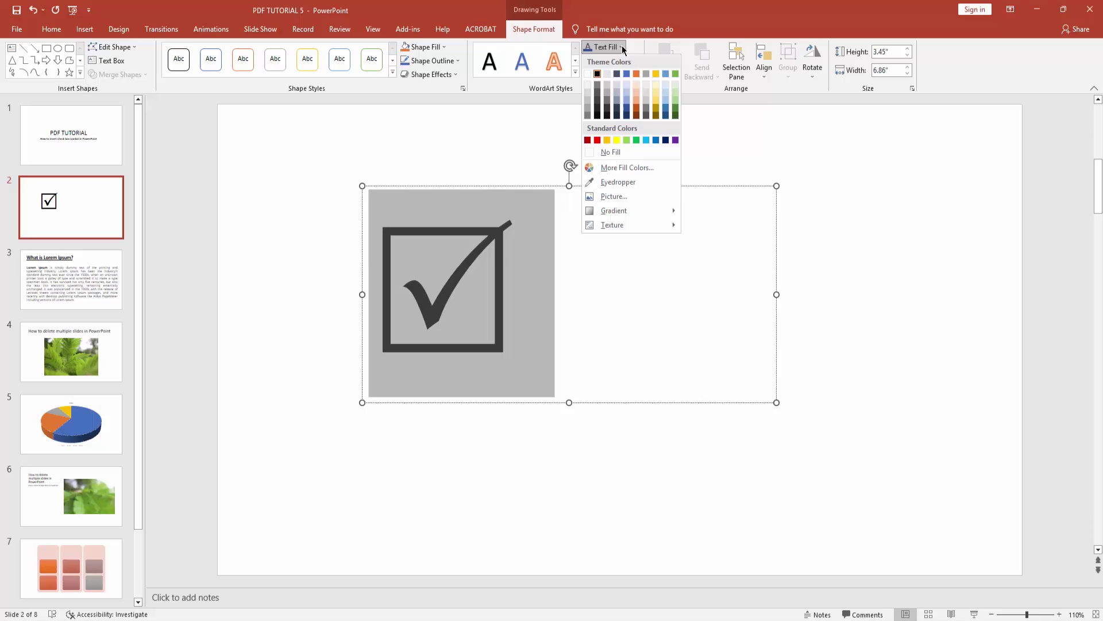
click(666, 115)
click(73, 139)
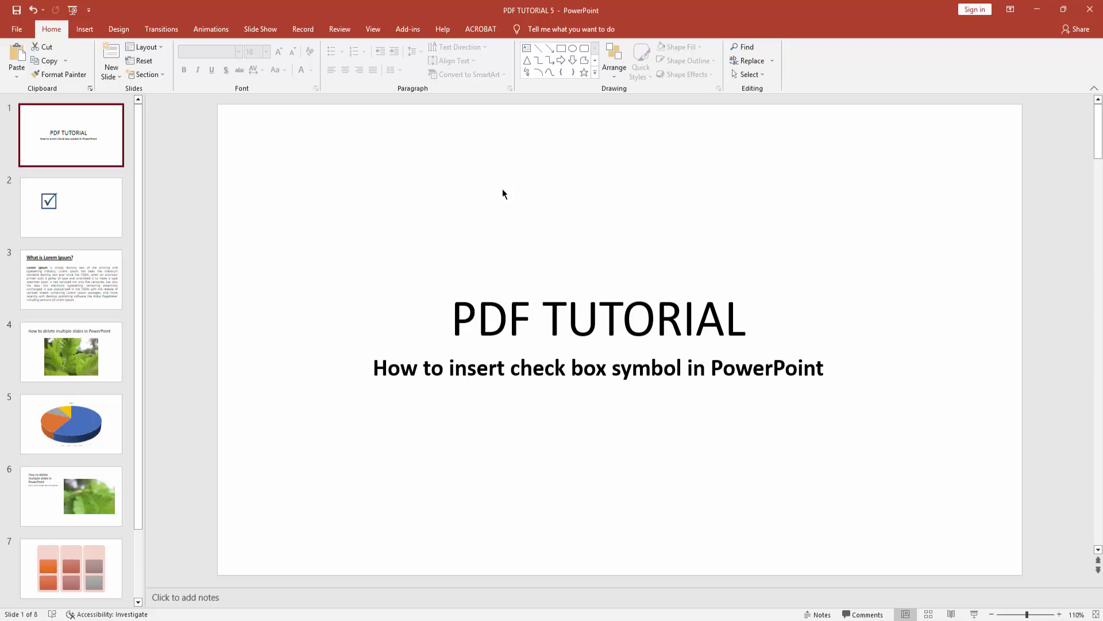
Return to slide 2 to show the large dark-blue checked box
click(84, 219)
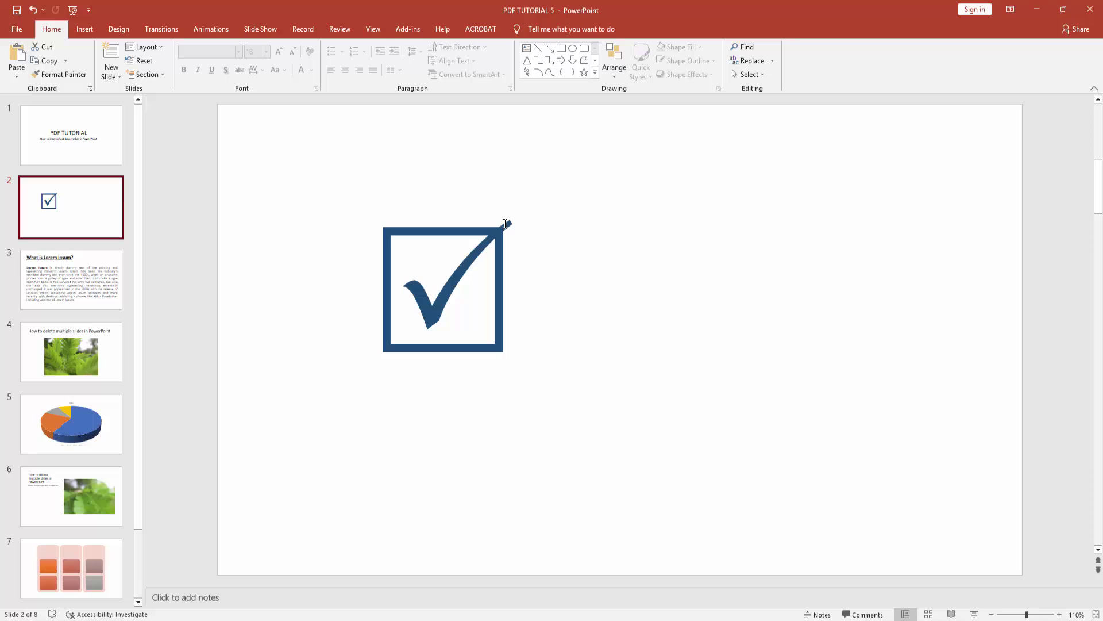